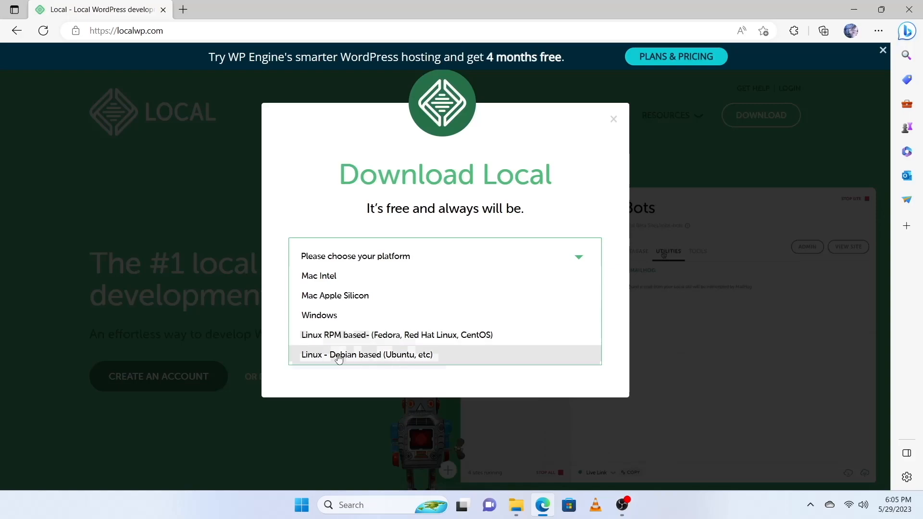
Step: Request the Windows download of Local by filling in the work email, then close the browser
left_click(312, 318)
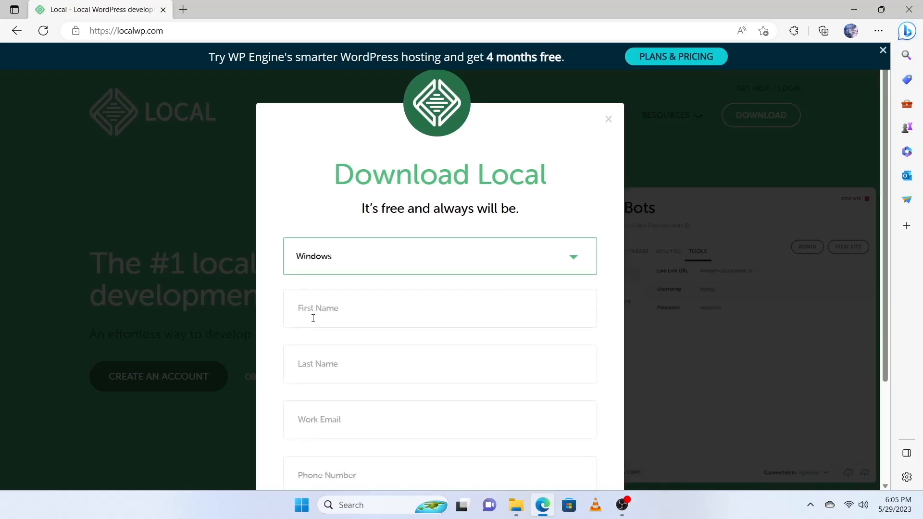
scroll(314, 316, "down", 2)
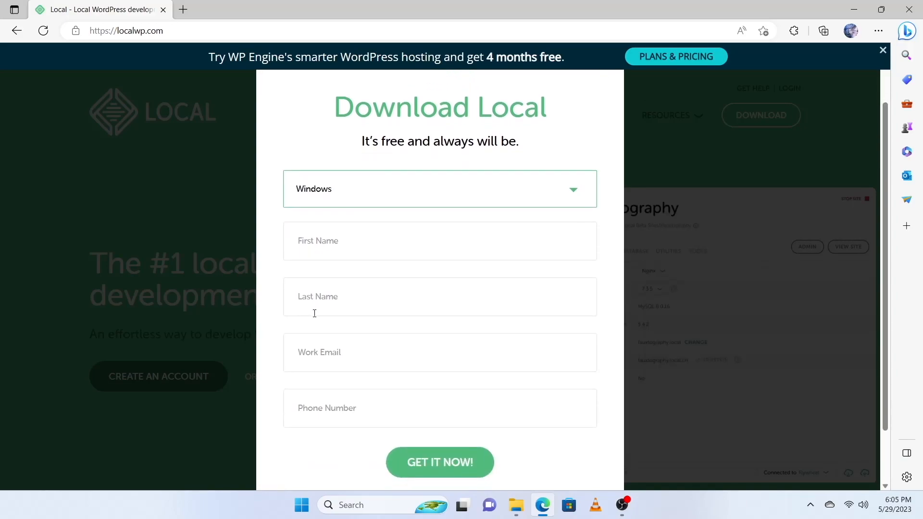
left_click(312, 240)
left_click(319, 302)
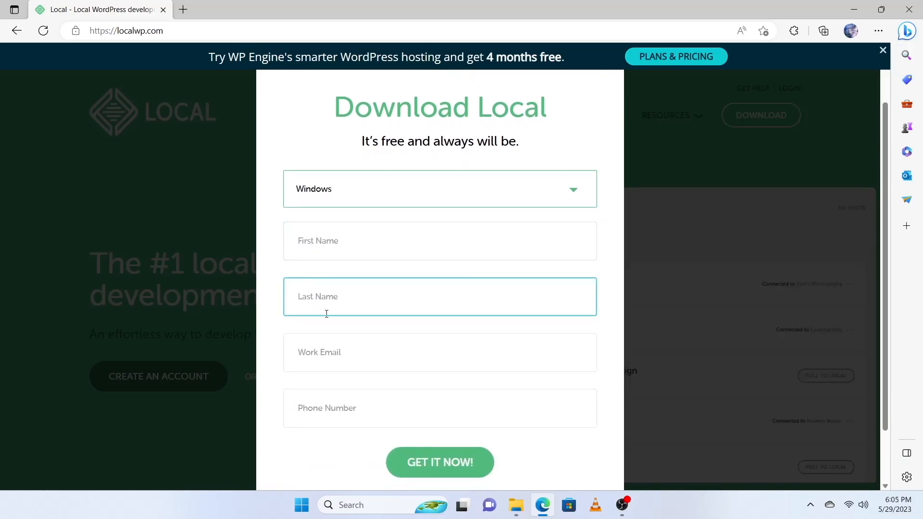
left_click(338, 354)
scroll(346, 340, "down", 2)
left_click(351, 336)
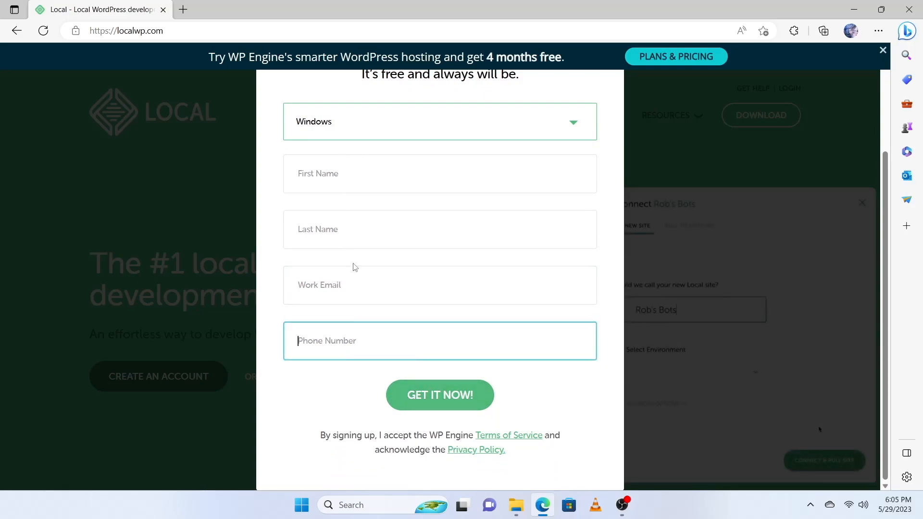
left_click(338, 287)
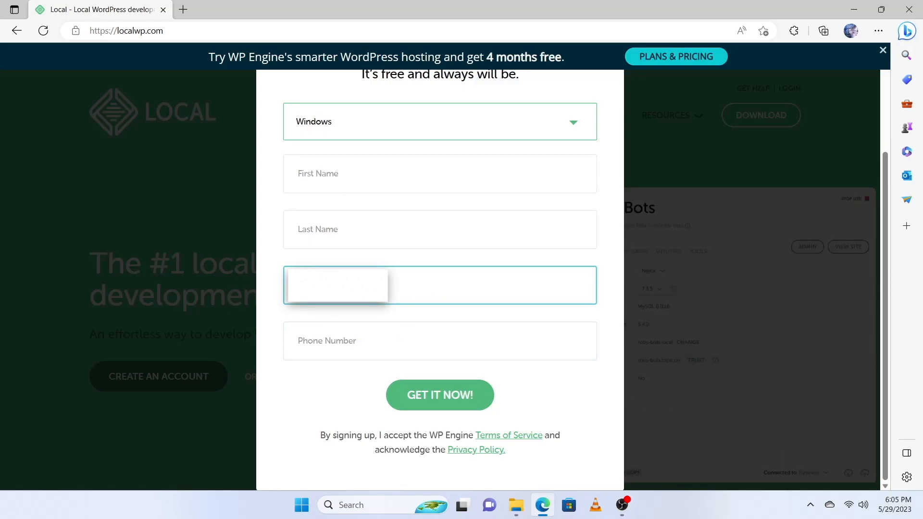
left_click(442, 403)
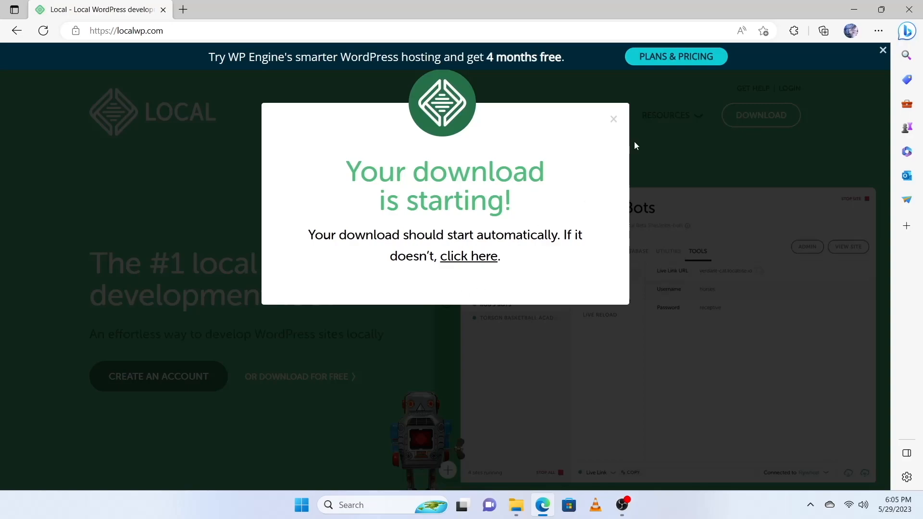
left_click(910, 10)
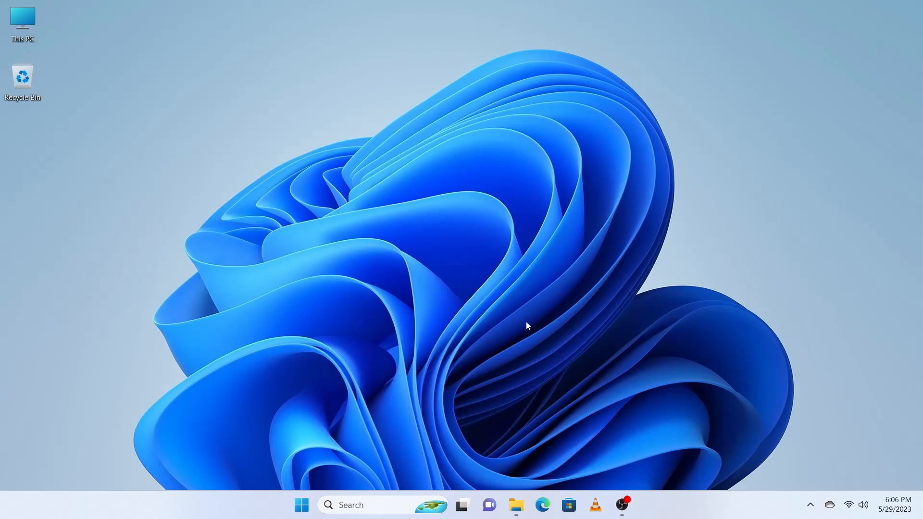
Step: Run local-6.7.2-windows.exe from the Programs folder in Downloads and set it to install only for the current user
left_click(517, 505)
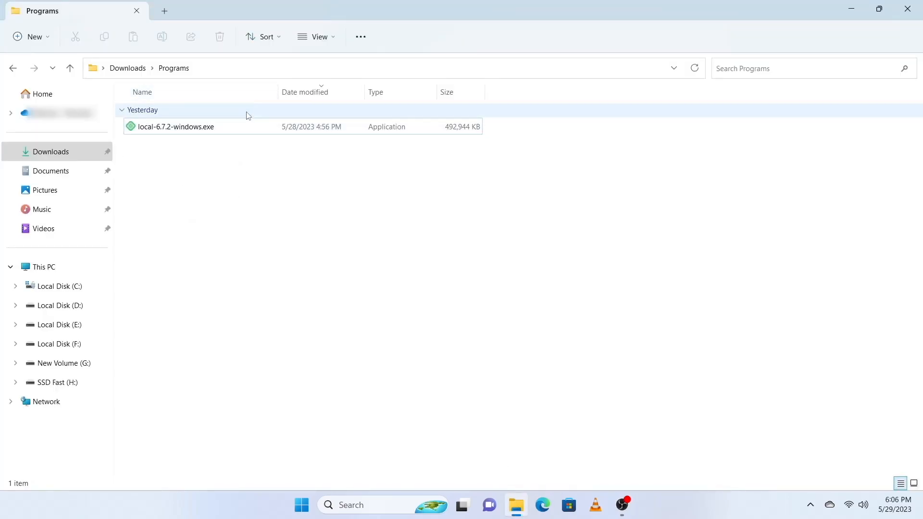
double_click(172, 128)
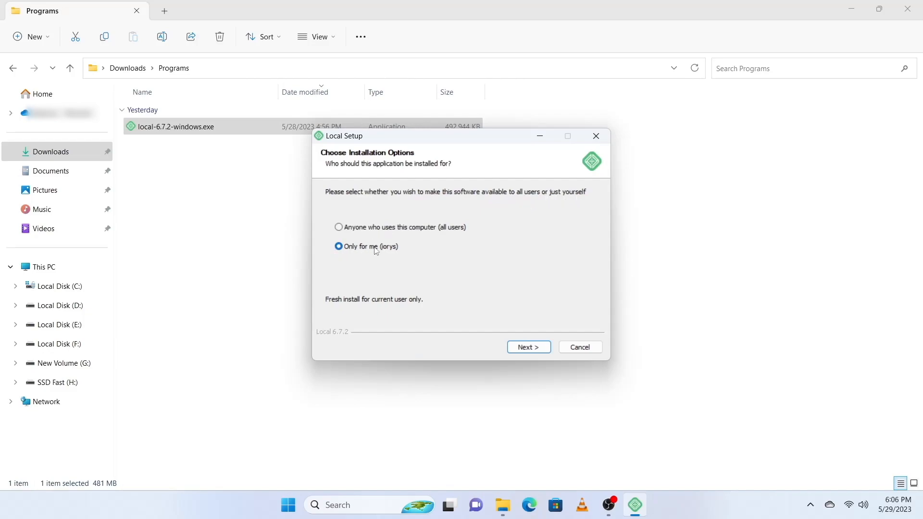
left_click(531, 348)
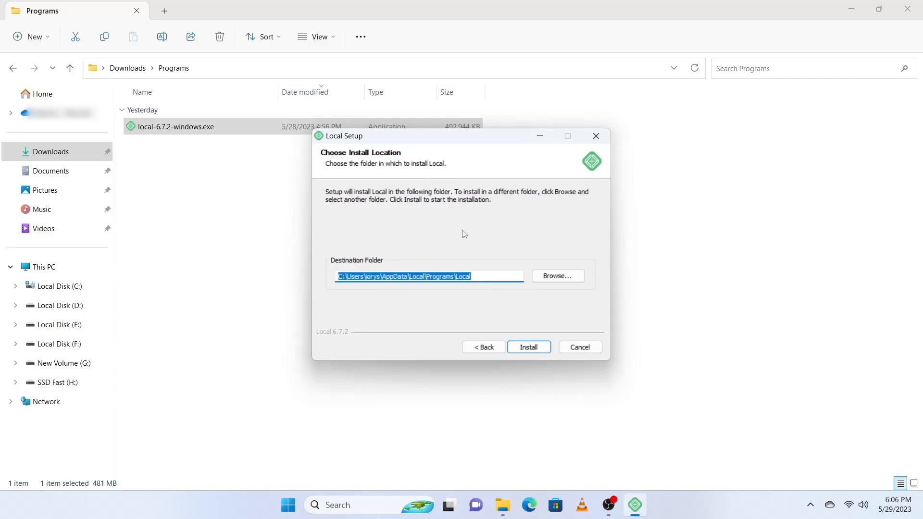
Step: Install Local in the default destination folder and finish the setup with Run Local enabled
left_click(558, 279)
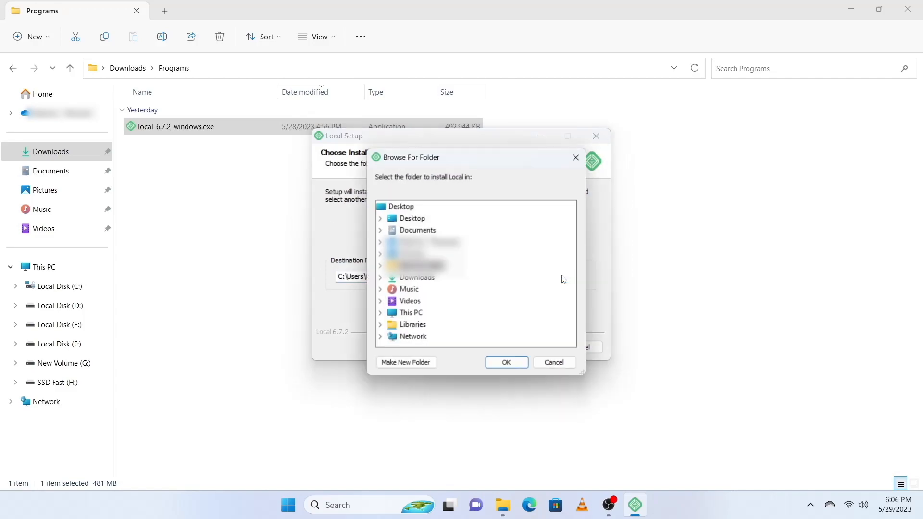
key("Escape")
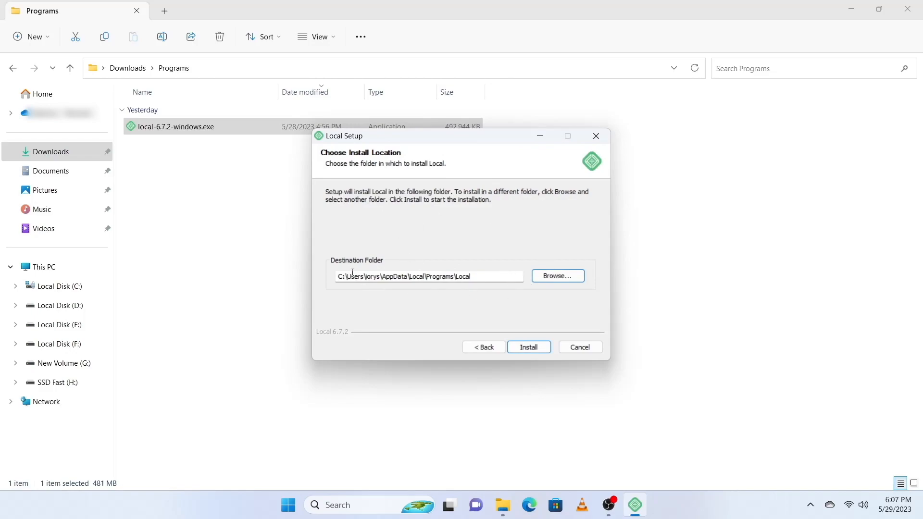
left_click(536, 349)
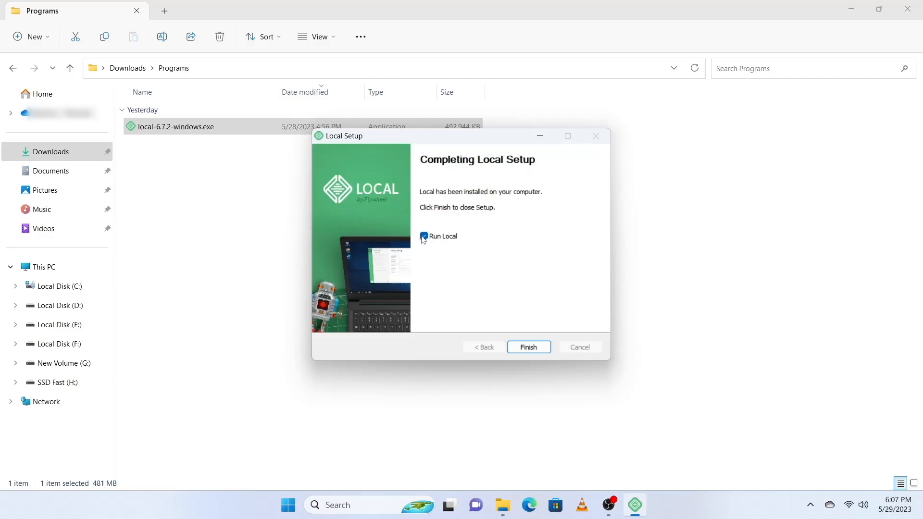
left_click(528, 348)
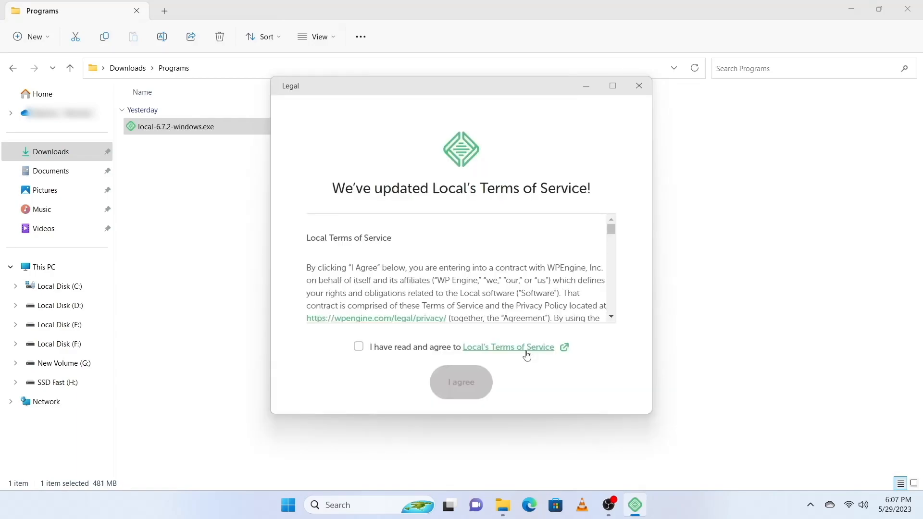
Step: Close the file explorer, read through Local's Terms of Service to the end and agree to them
left_click(907, 9)
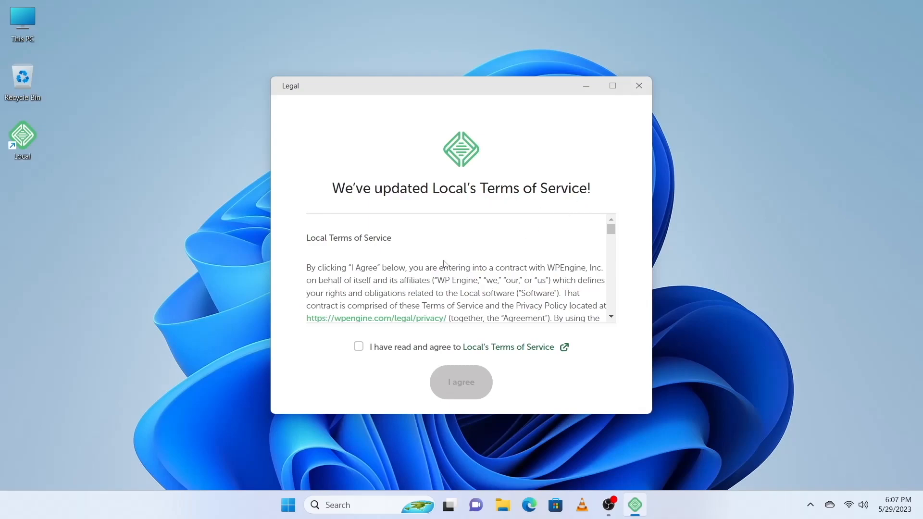
scroll(571, 251, "down", 4)
left_click_drag(609, 244, 608, 325)
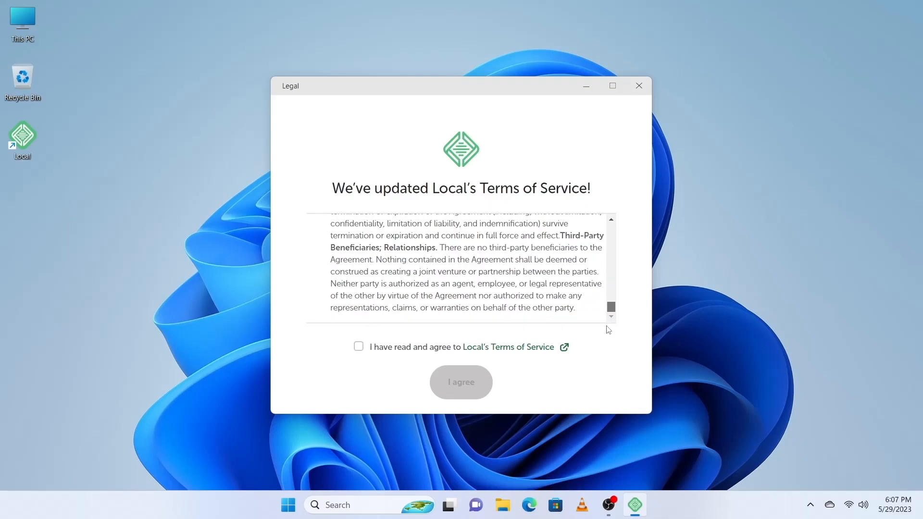
left_click(358, 346)
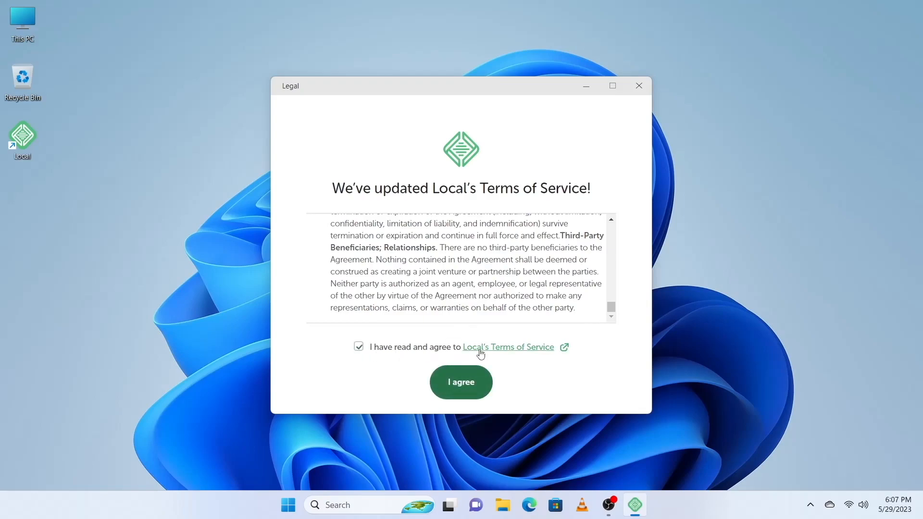
left_click(460, 390)
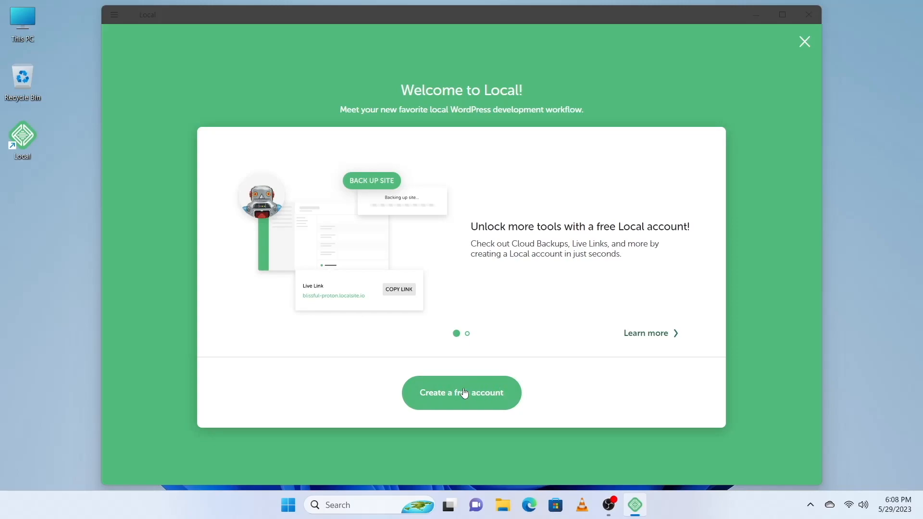
Step: Get past the welcome screen, turning on error reporting and declining usage reporting
left_click(474, 401)
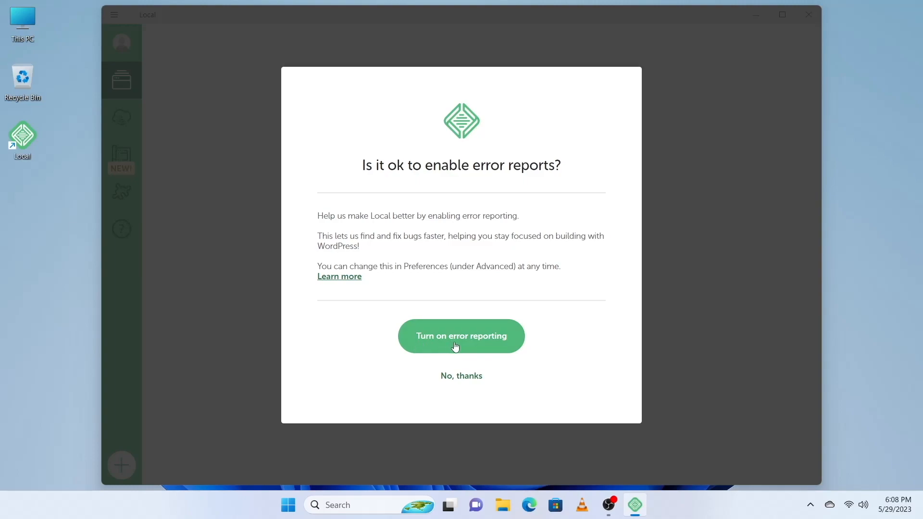
left_click(470, 344)
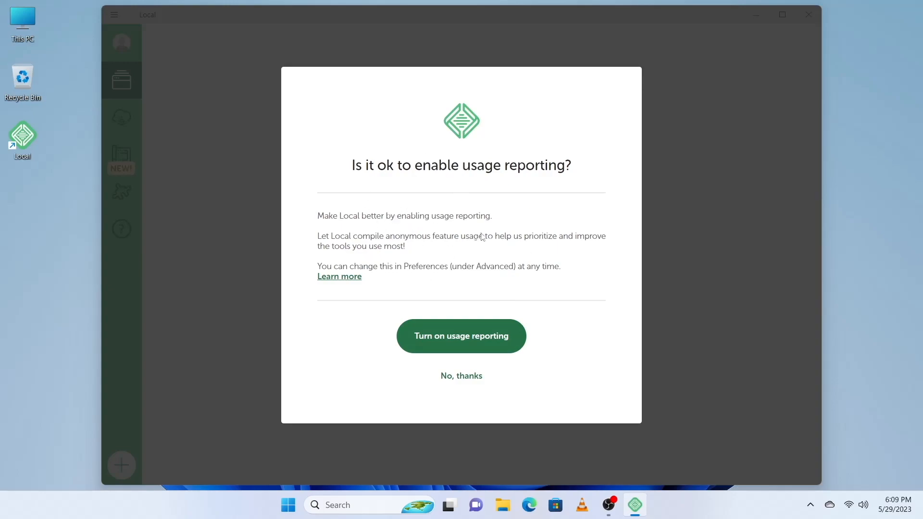
left_click(470, 377)
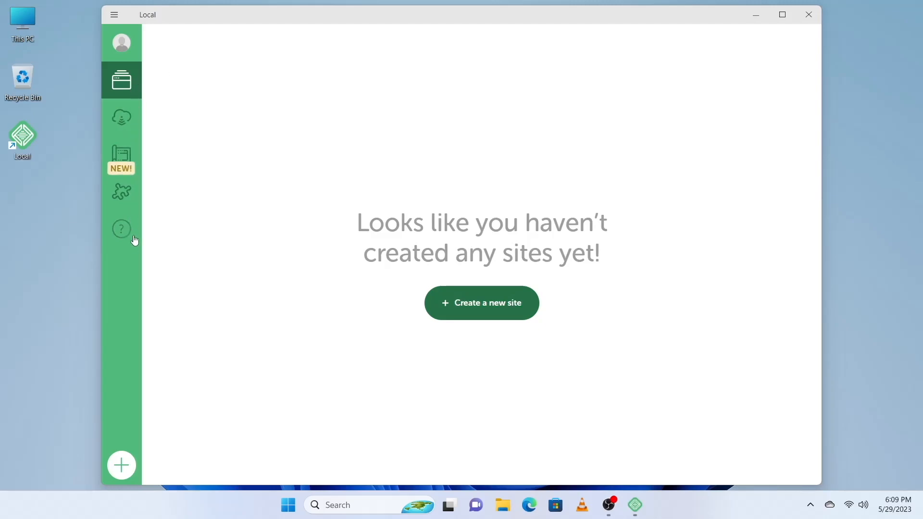
Step: Look over the account options and the Connect and Blueprints pages
left_click(124, 46)
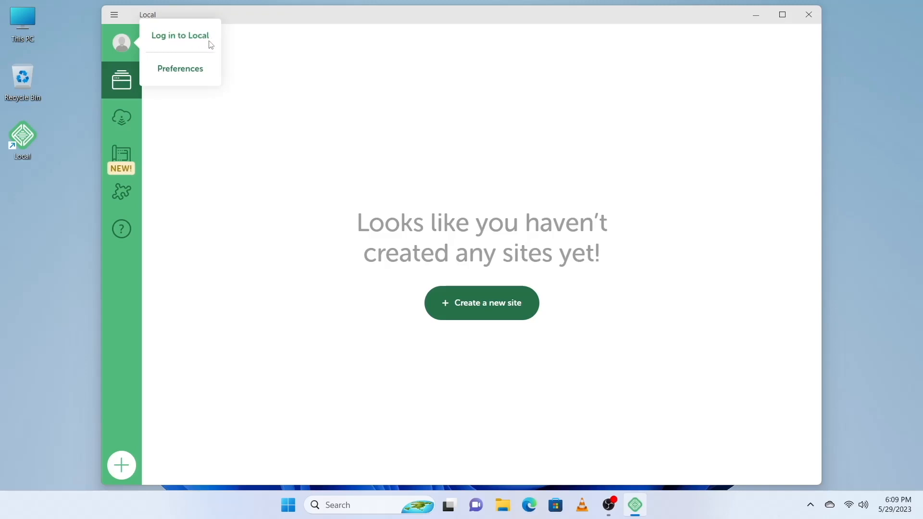
left_click(227, 112)
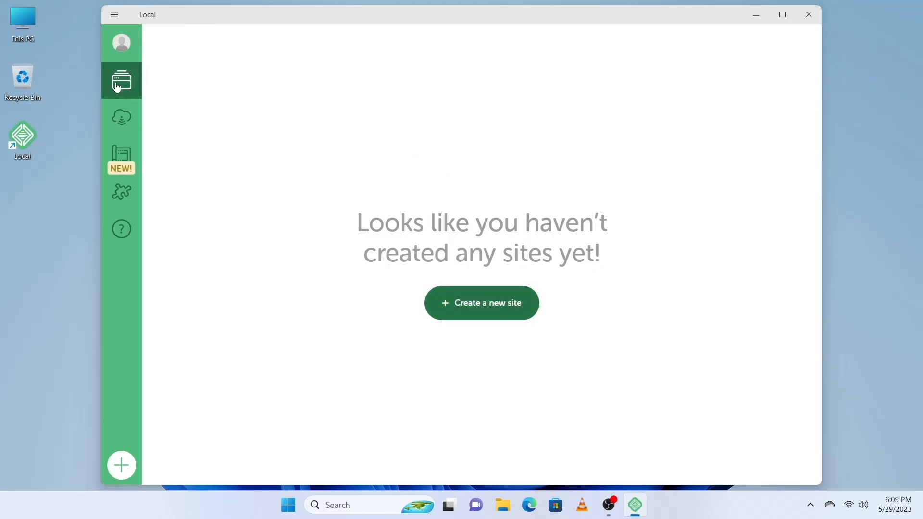
left_click(121, 124)
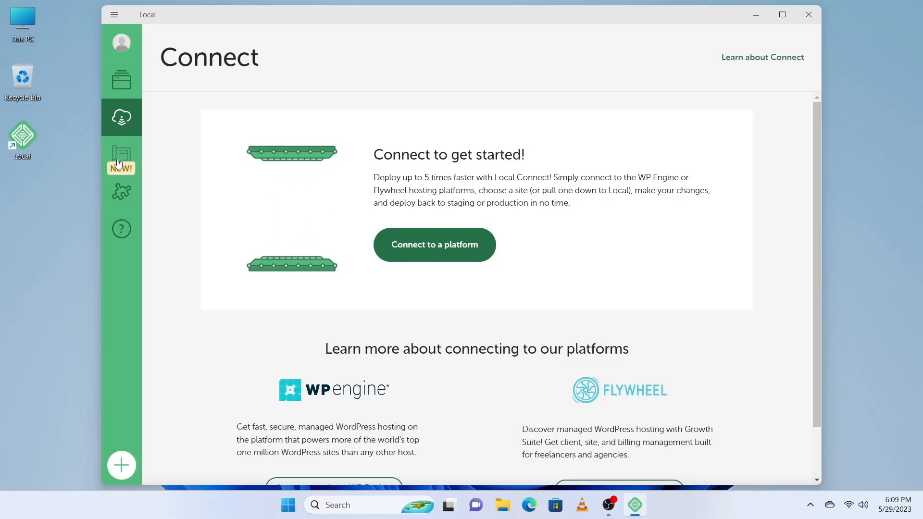
left_click(140, 155)
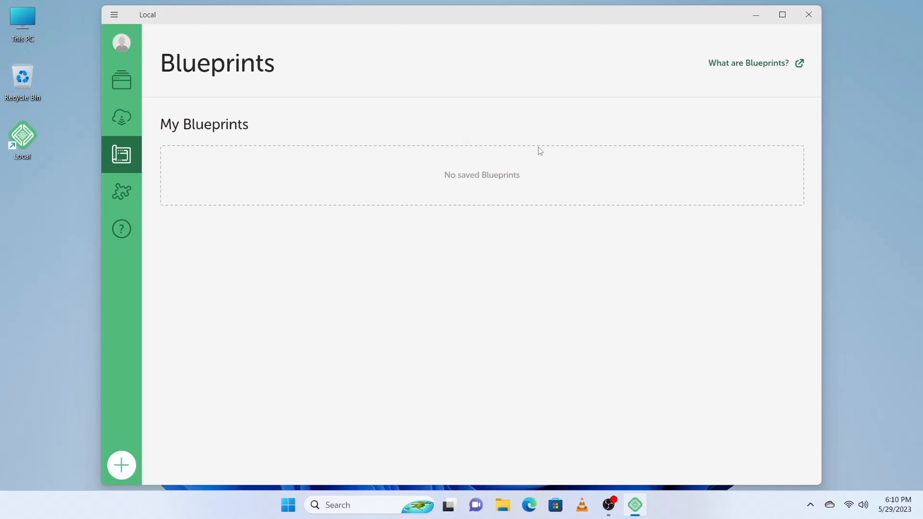
Step: Look through the library of available add-ons
left_click(132, 201)
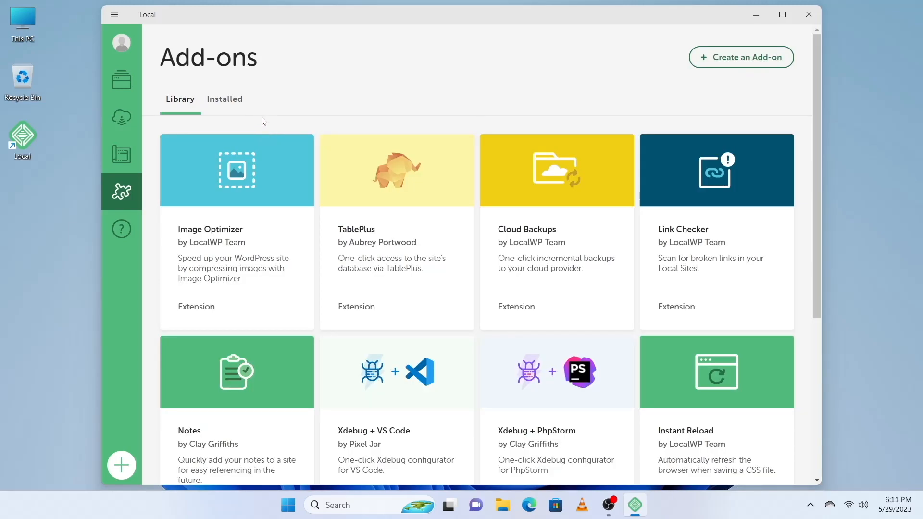
scroll(284, 191, "down", 5)
scroll(264, 191, "up", 5)
scroll(607, 241, "down", 2)
scroll(437, 144, "up", 2)
Step: Look through the help docs and community forums on the Get help page
left_click(116, 245)
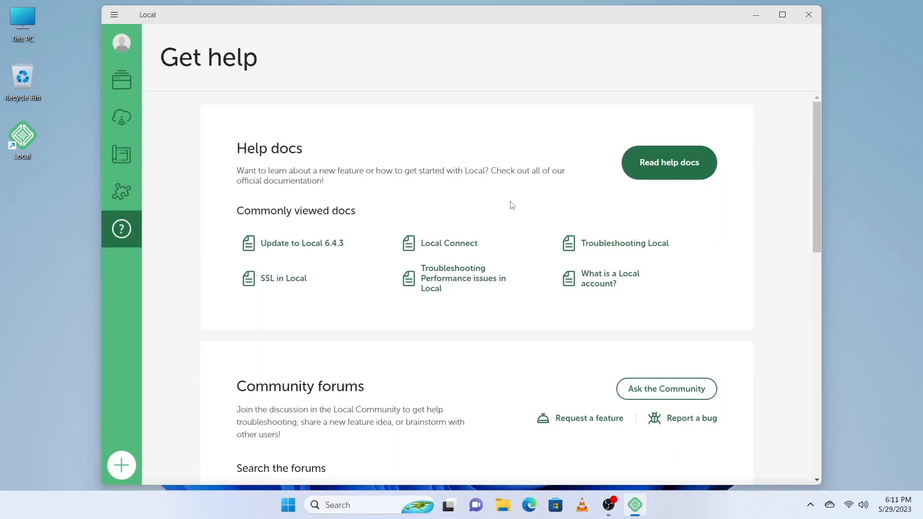
scroll(692, 230, "down", 6)
scroll(686, 235, "up", 6)
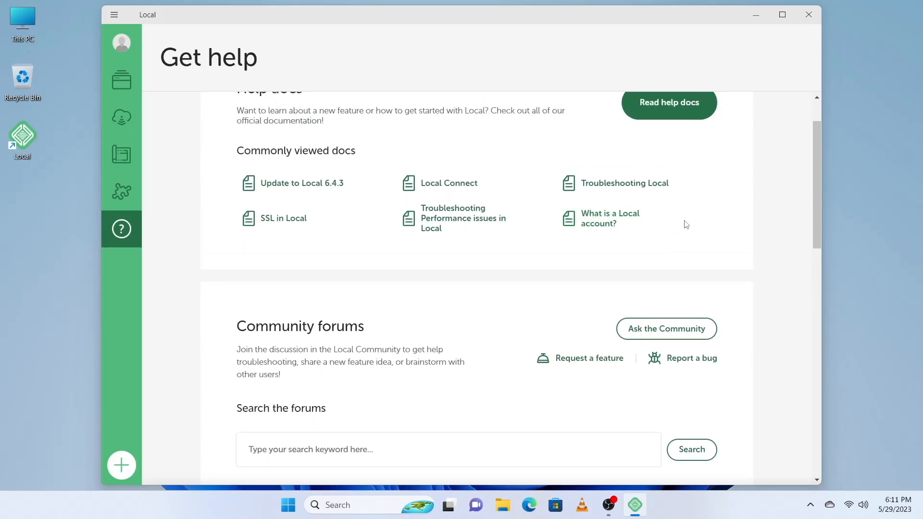
scroll(663, 228, "down", 7)
scroll(534, 246, "up", 5)
Step: Start setting up a site with the Create a new site option instead of a Blueprint
left_click(129, 87)
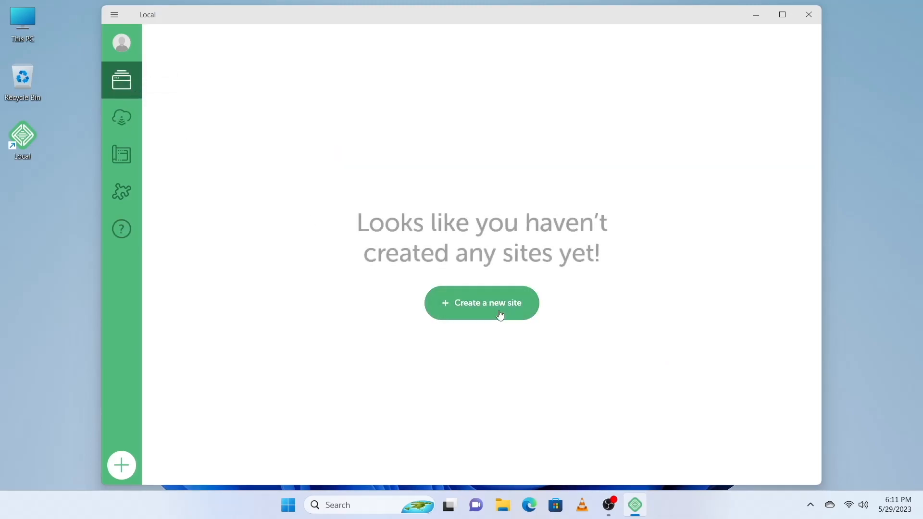
left_click(461, 307)
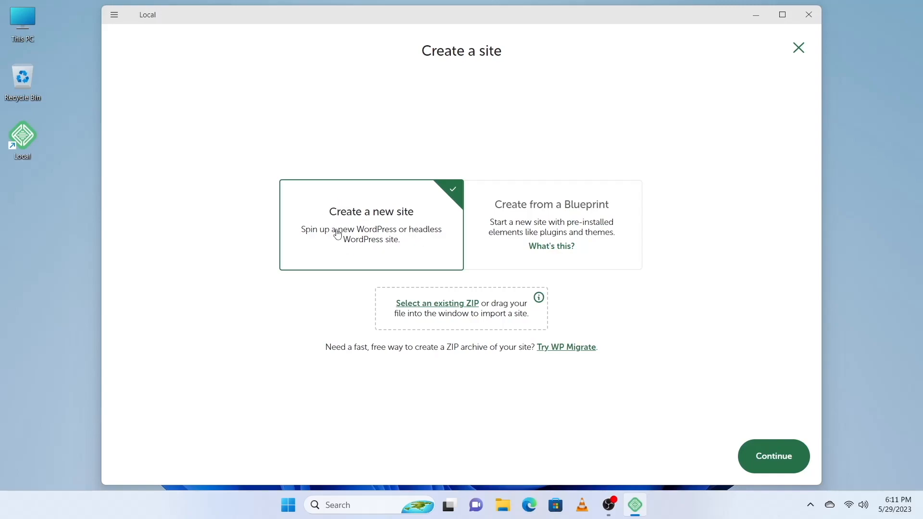
left_click(526, 212)
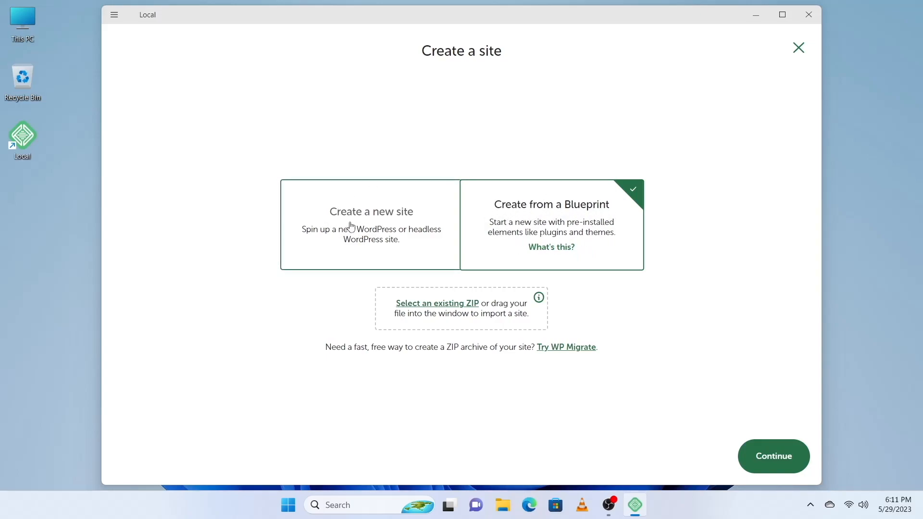
left_click(381, 228)
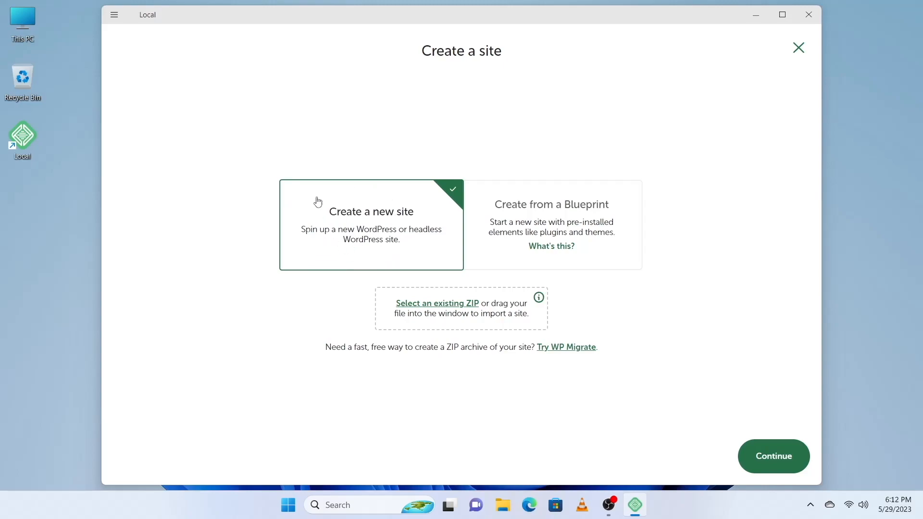
left_click(777, 456)
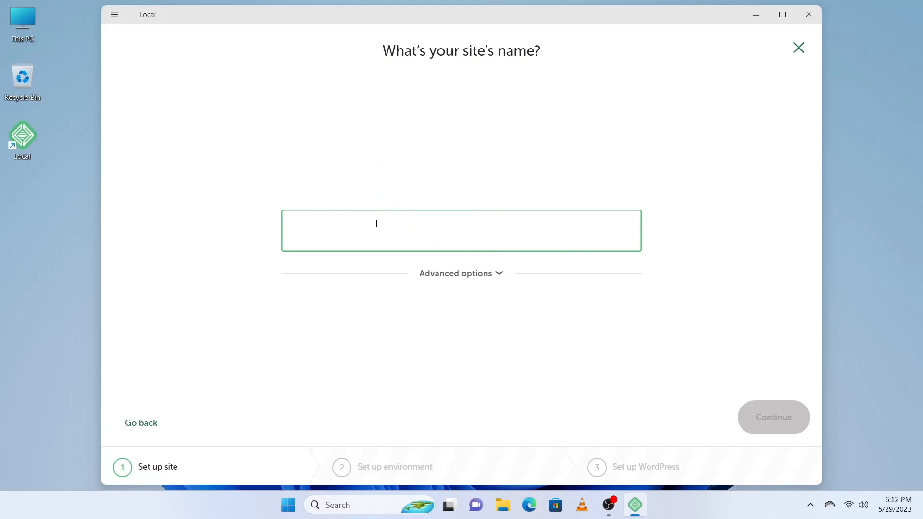
Step: Name the new site wpone
type("wpone")
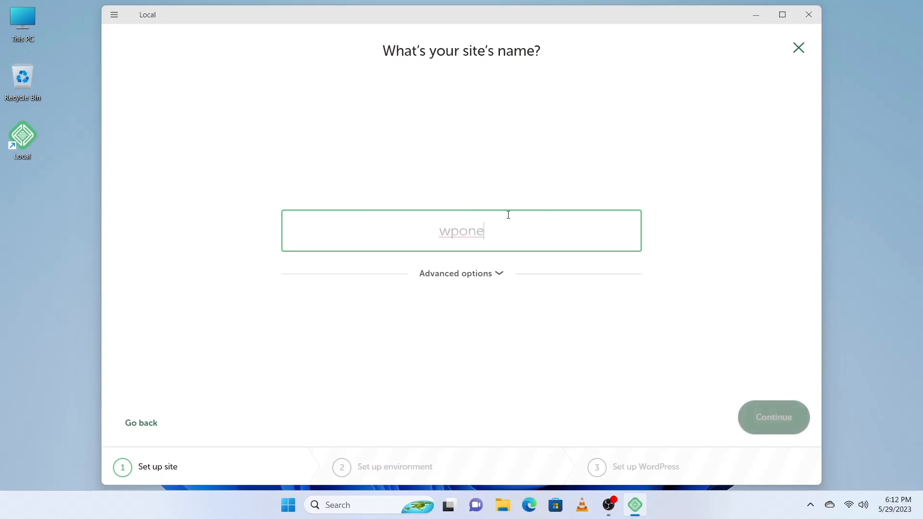
left_click_drag(439, 234, 486, 234)
left_click(501, 206)
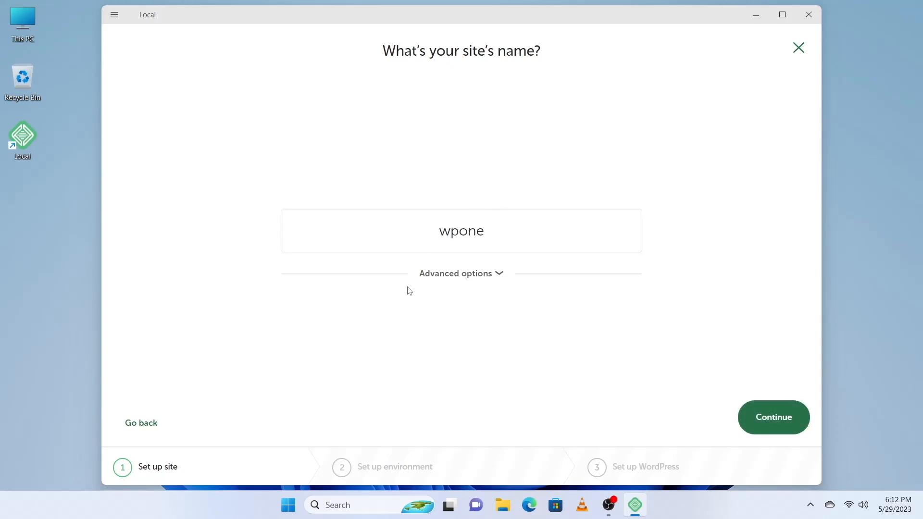
Step: Check the local site domain and site path under the advanced options, keep the defaults and continue to the environment setup
left_click(496, 277)
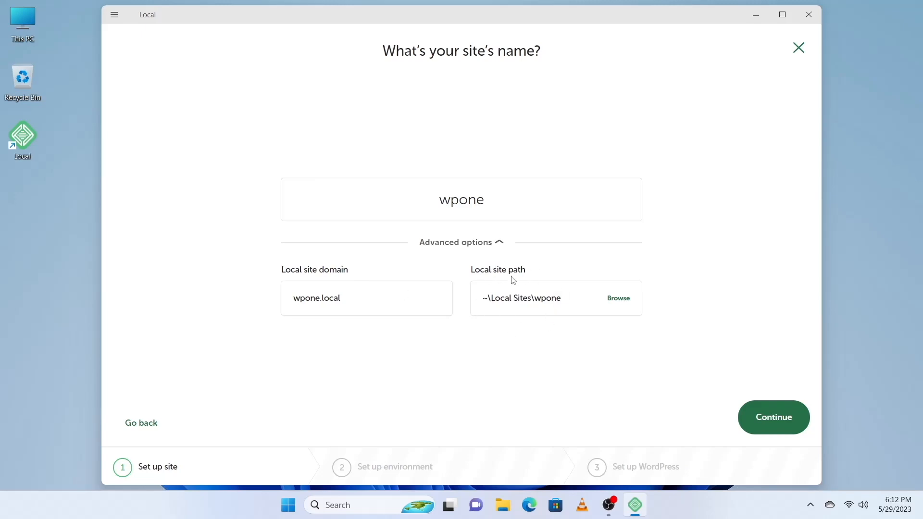
double_click(302, 303)
left_click(330, 327)
left_click(499, 242)
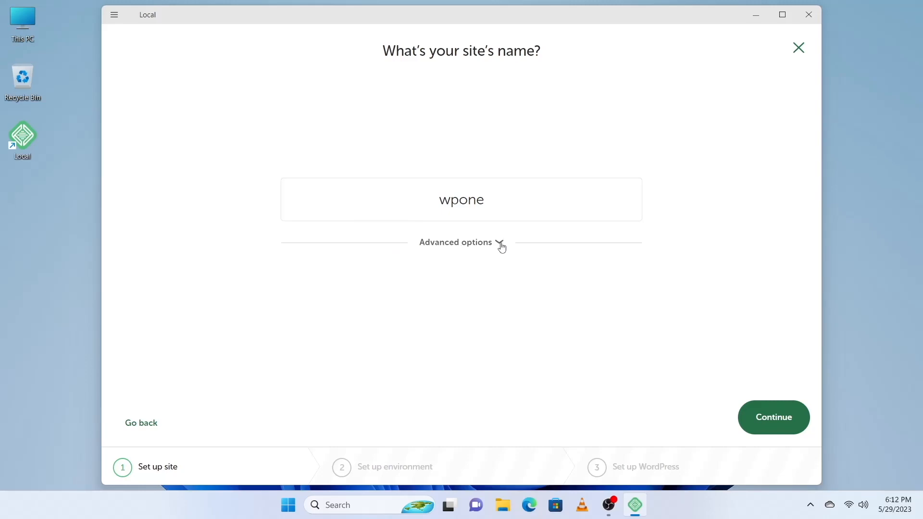
left_click(794, 427)
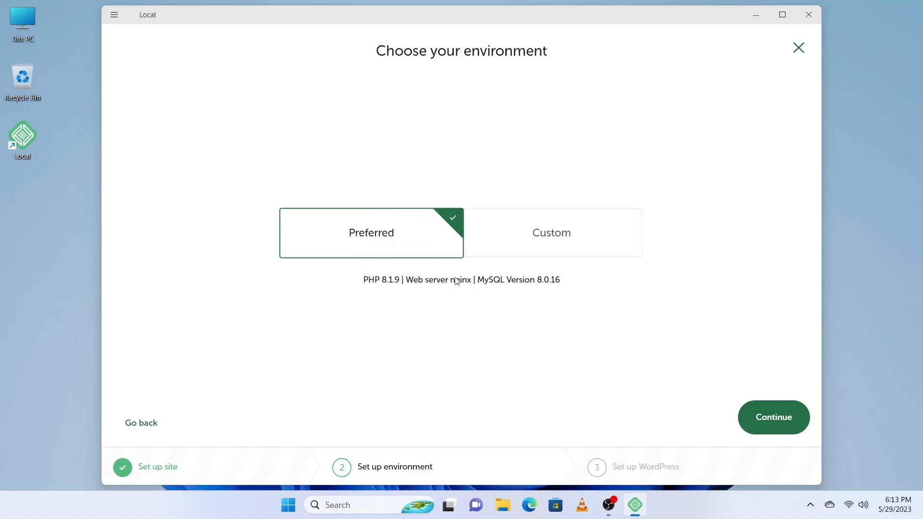
Step: Review the PHP version, web server and database choices offered by the Custom environment without selecting any
left_click(588, 239)
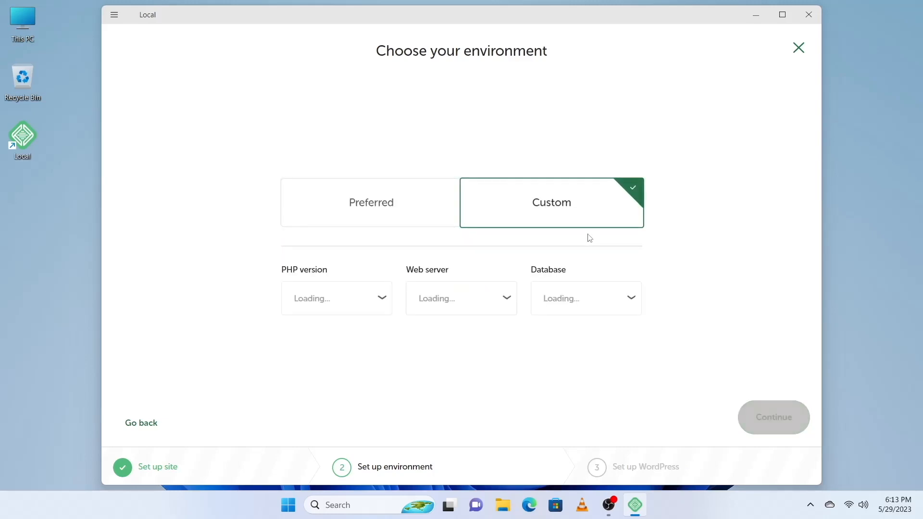
left_click(363, 298)
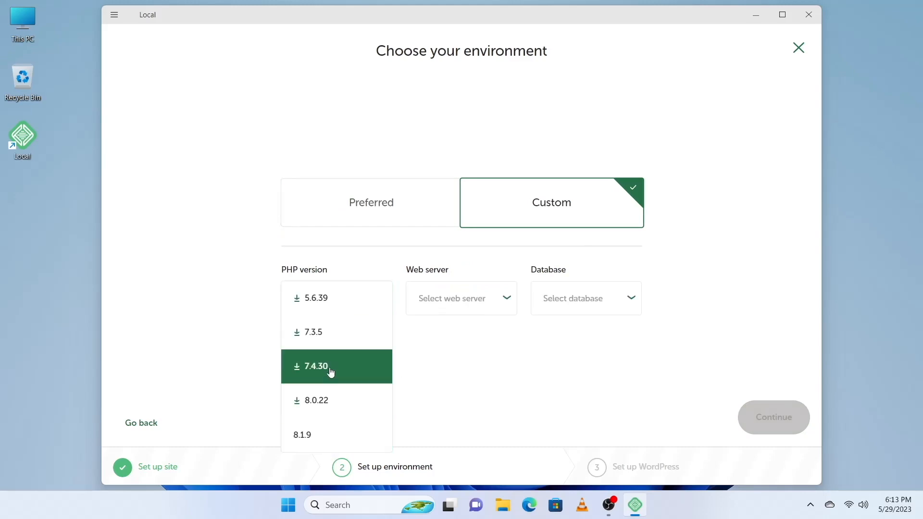
left_click(470, 359)
left_click(445, 304)
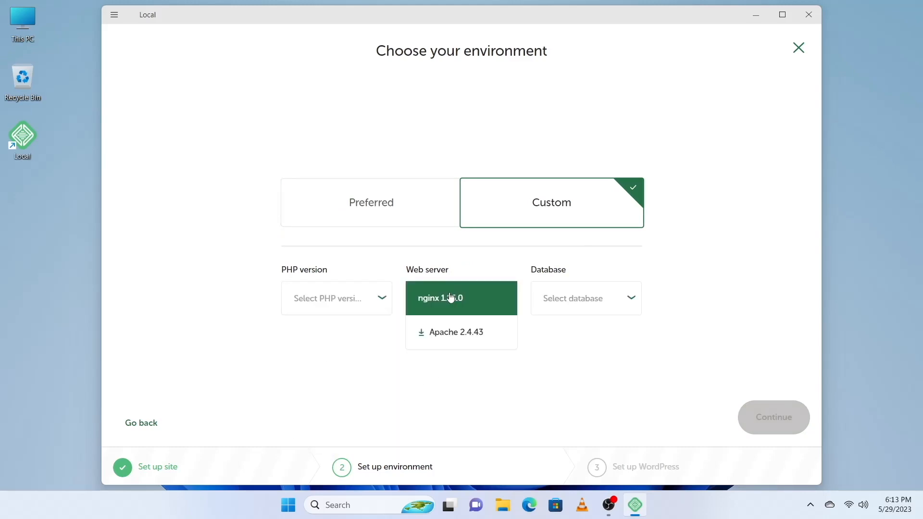
left_click(476, 383)
left_click(572, 301)
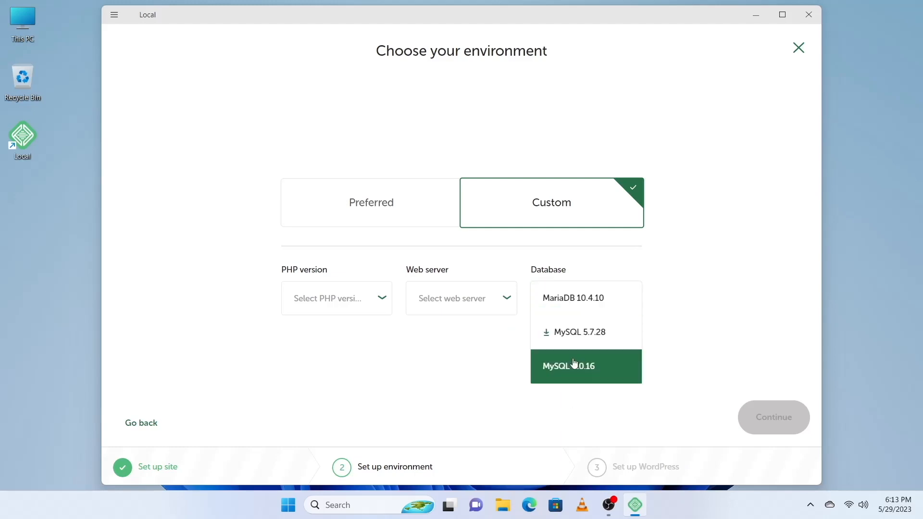
left_click(414, 351)
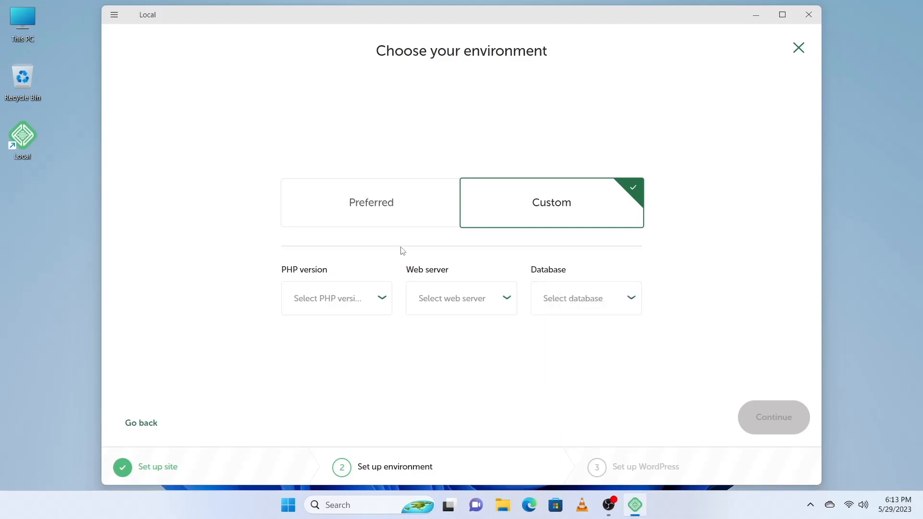
Step: Choose the Preferred environment and continue to the WordPress setup
left_click(370, 208)
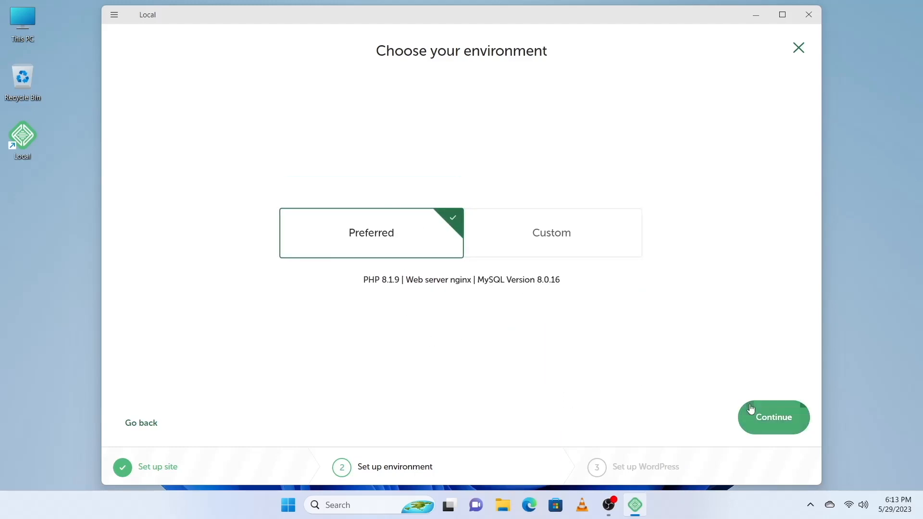
left_click(776, 418)
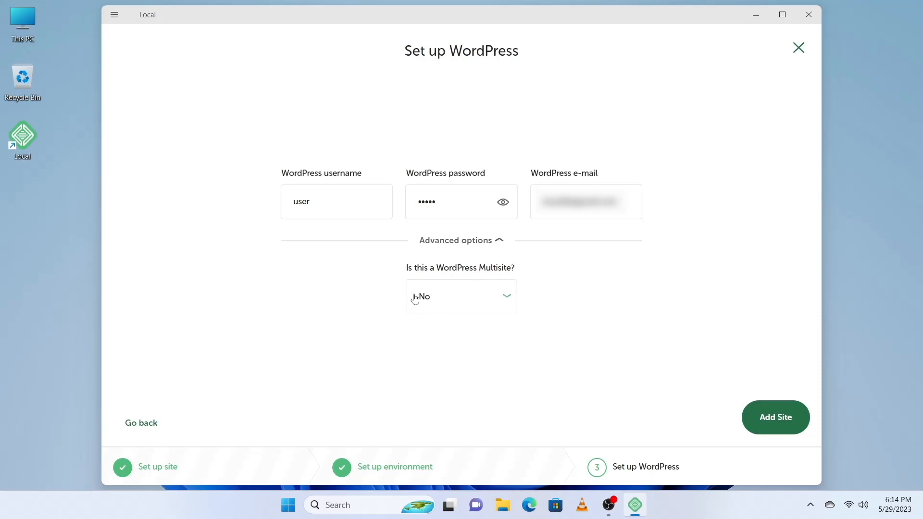
Step: Check the WordPress Multisite choices, keep the setting at No and add the site
left_click(503, 300)
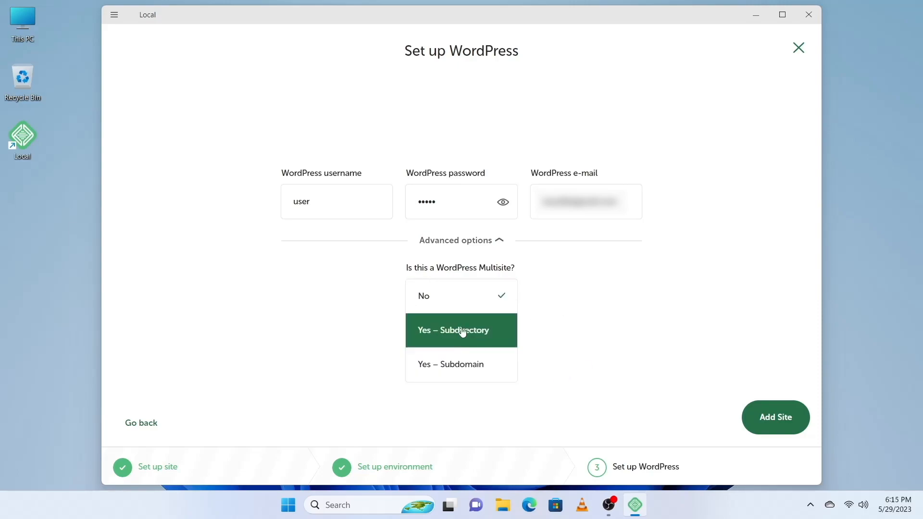
left_click(498, 306)
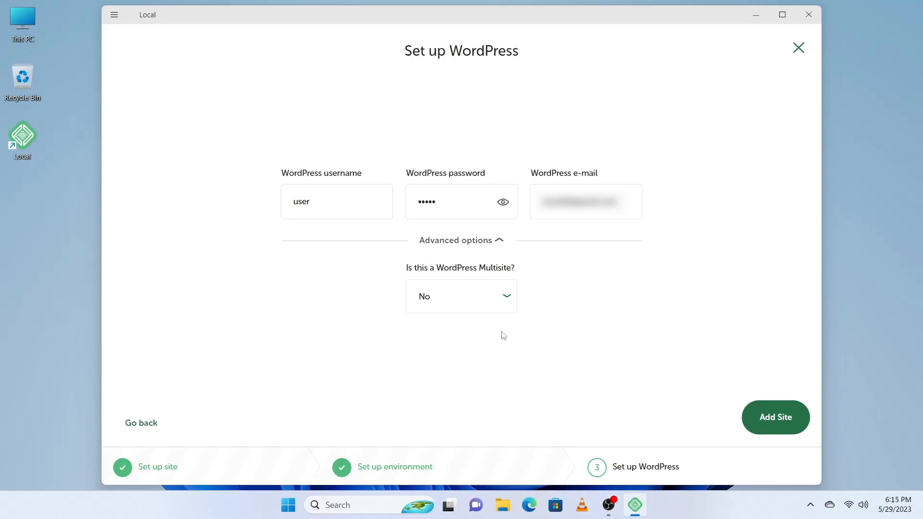
left_click(779, 417)
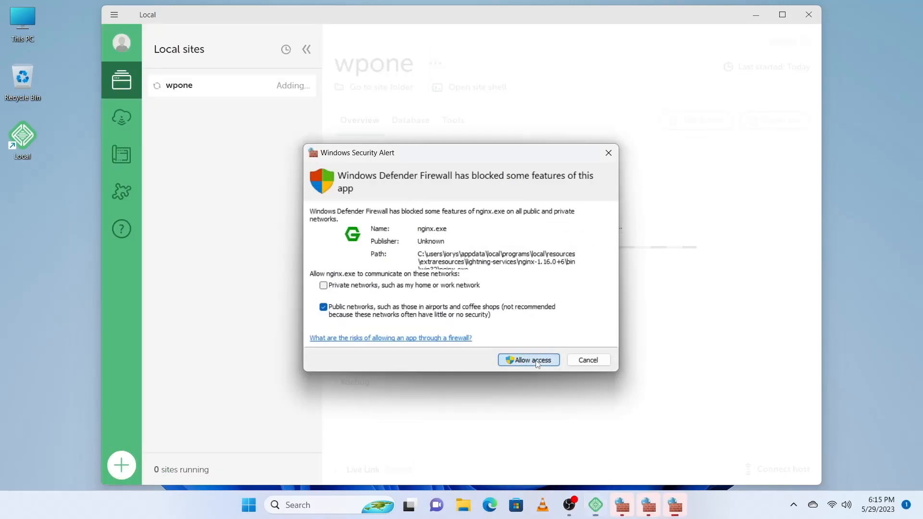
Step: Allow nginx.exe, mailhog.exe and Local through Windows Defender Firewall on public networks
left_click(537, 364)
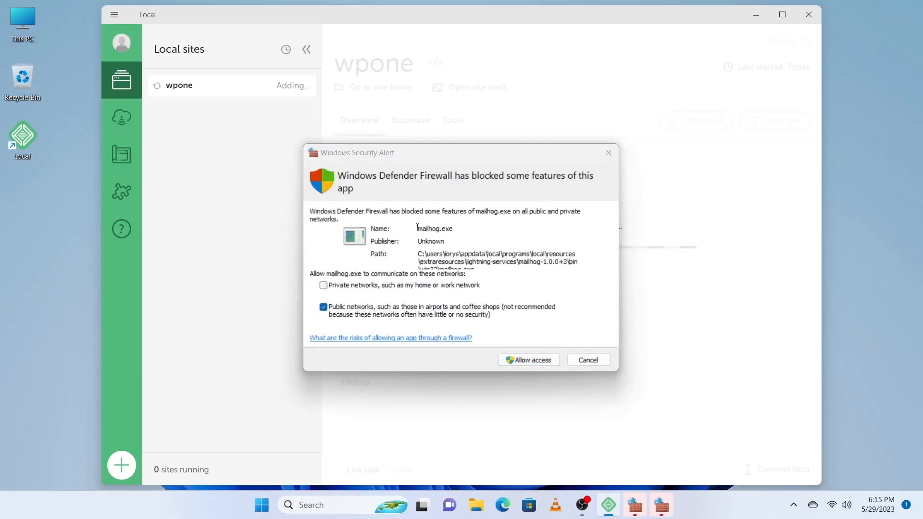
left_click(528, 361)
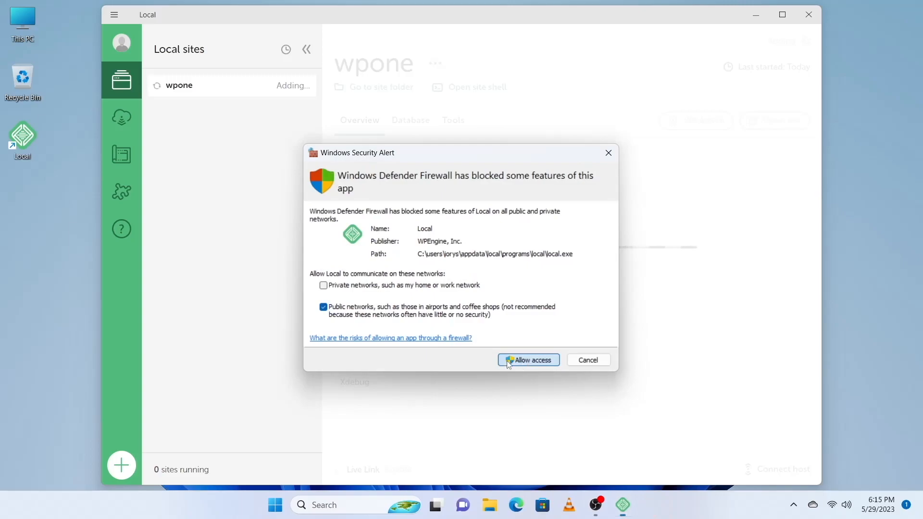
left_click(508, 360)
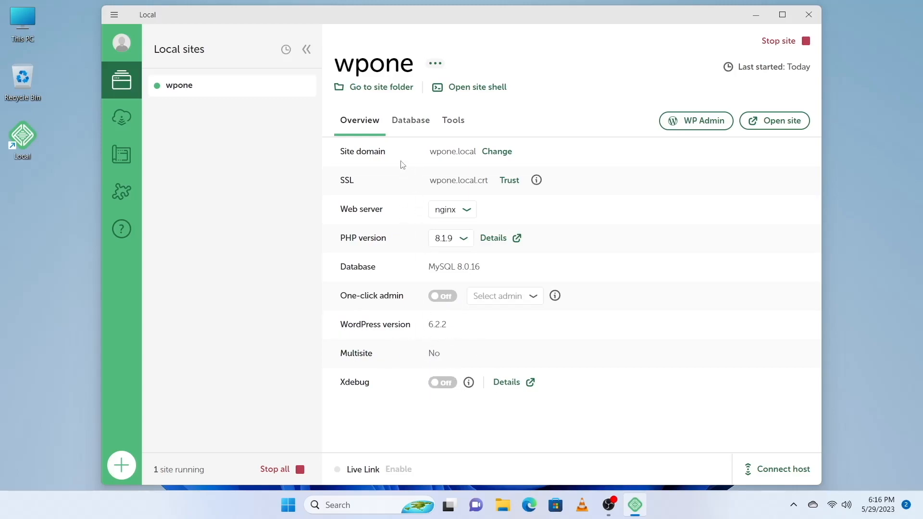
Step: Look through the Database and Tools sections of the wpone site and return to its overview
left_click(404, 125)
left_click(448, 129)
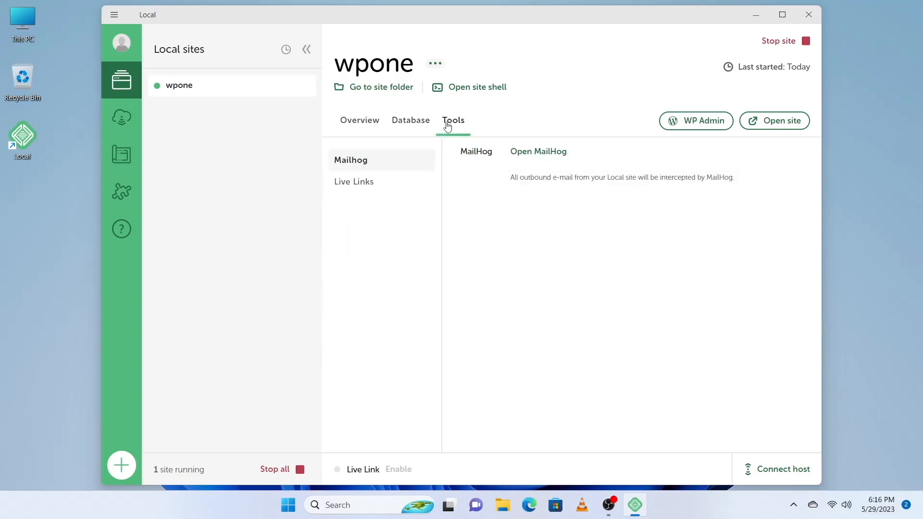
left_click(369, 124)
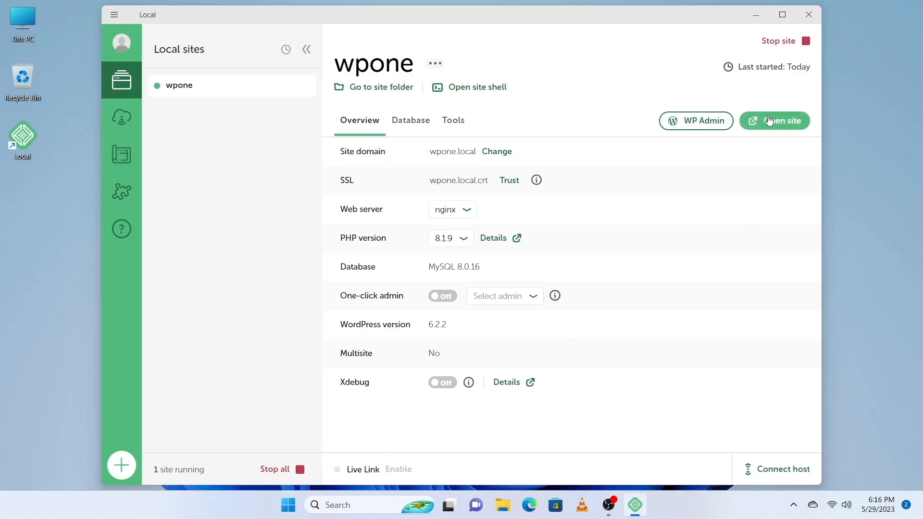
Step: Open the wpone site in the browser, look over its front page and close the browser window
left_click(794, 124)
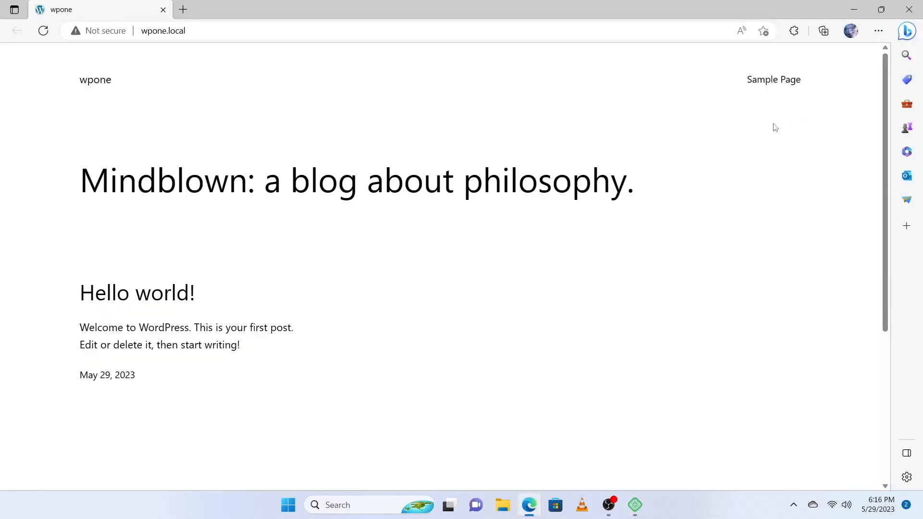
scroll(537, 191, "down", 5)
scroll(524, 196, "up", 5)
left_click(909, 9)
Step: Open the WP Admin of wpone and log in with the WordPress username and password
left_click(677, 129)
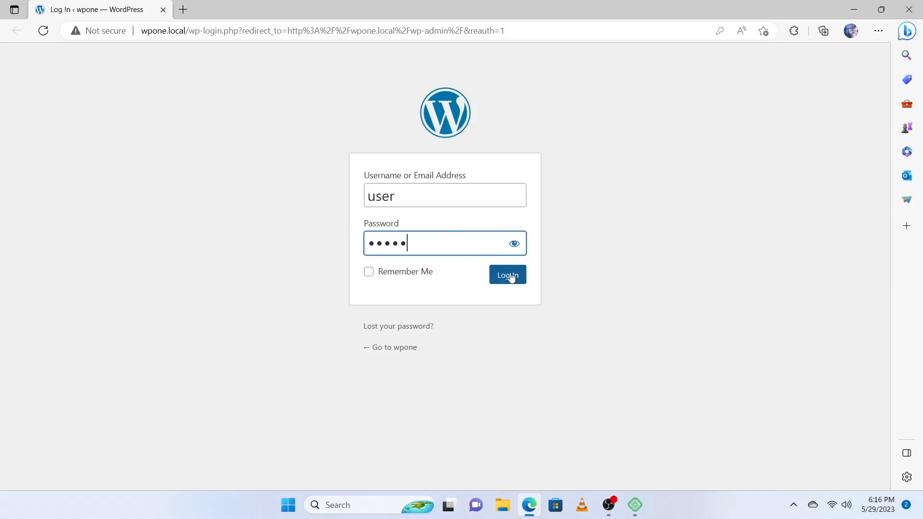
left_click(510, 273)
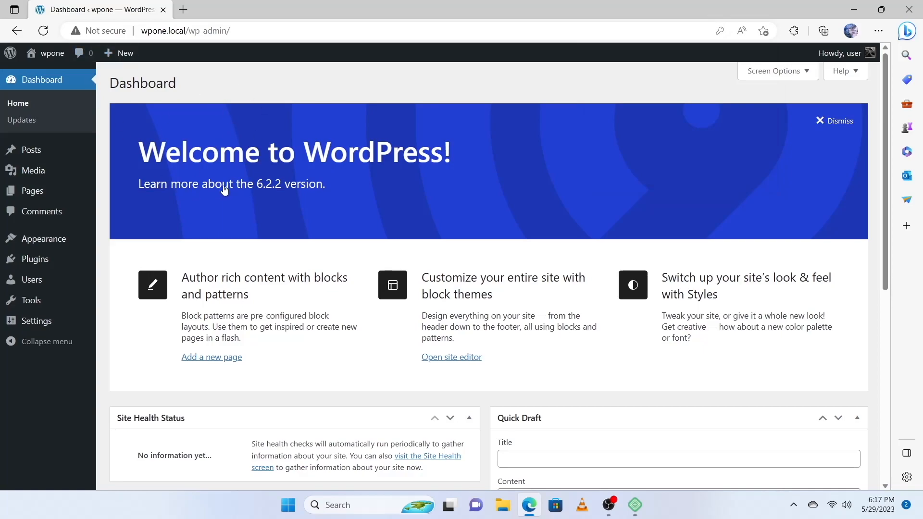
Step: Look through the WordPress dashboard, the installed plugins and the installed themes, and return to the dashboard
scroll(237, 181, "down", 6)
scroll(236, 181, "up", 7)
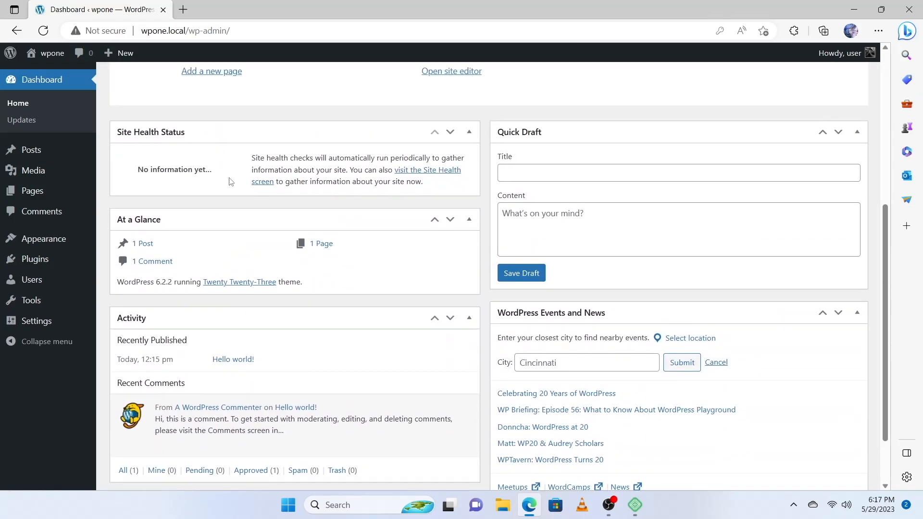
left_click(43, 260)
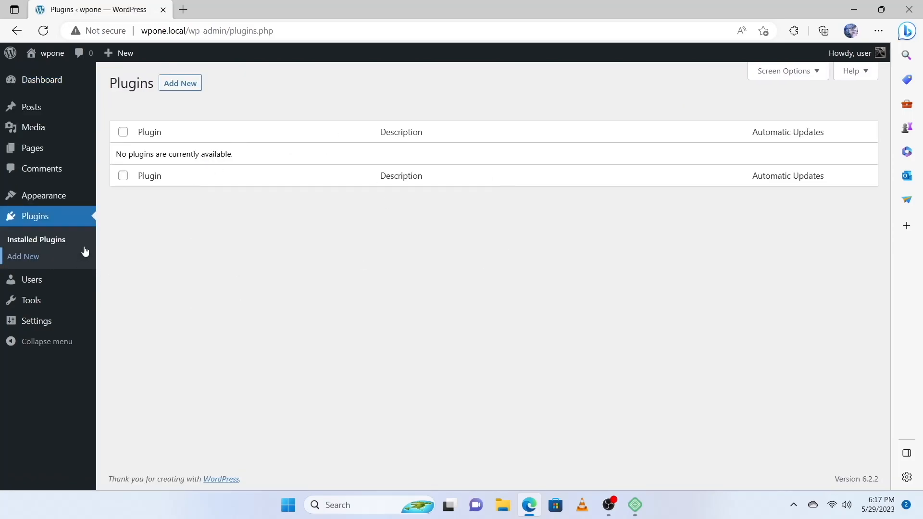
left_click(52, 204)
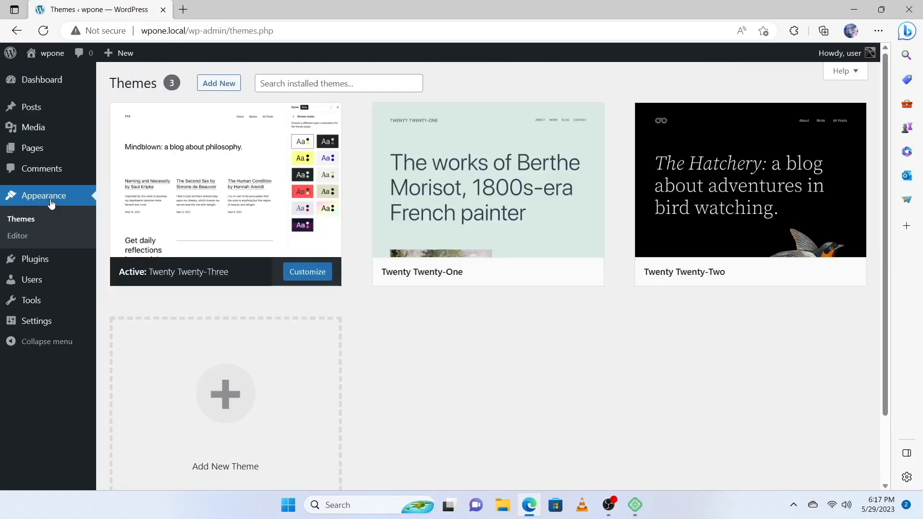
mouse_move(258, 264)
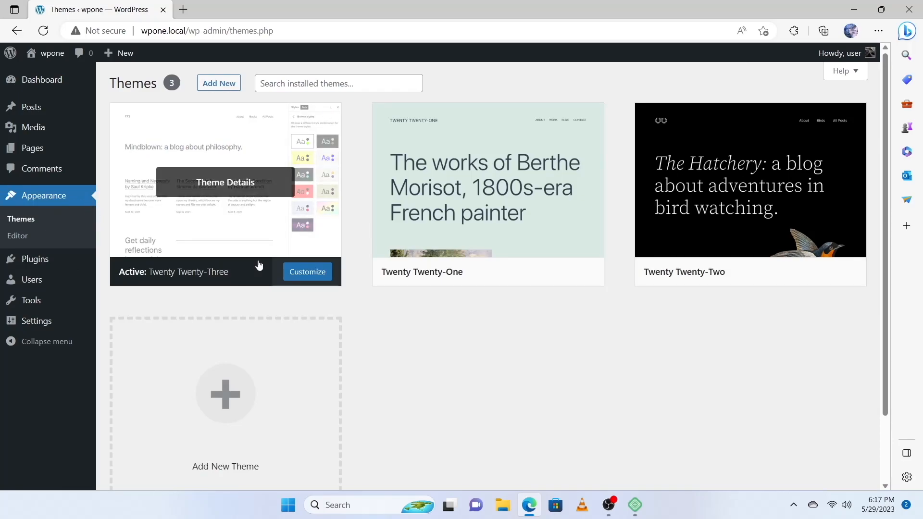
scroll(543, 285, "down", 2)
scroll(529, 279, "up", 2)
left_click(36, 85)
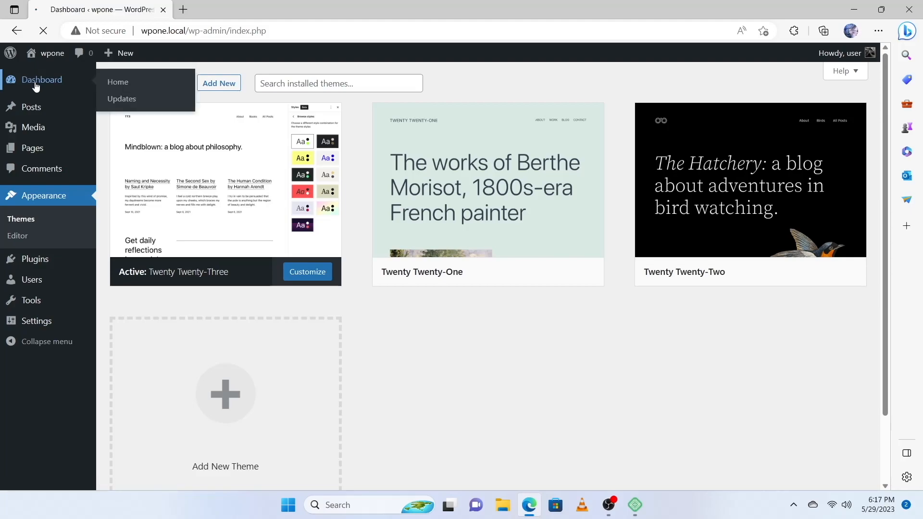
Step: Visit the wpone front page from the admin area, look it over and return to the dashboard
left_click(50, 82)
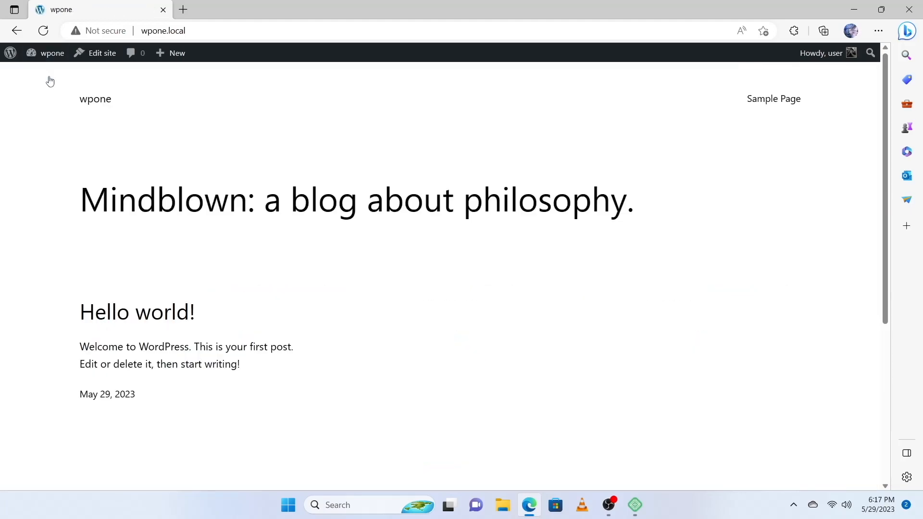
scroll(282, 212, "down", 3)
scroll(282, 209, "up", 3)
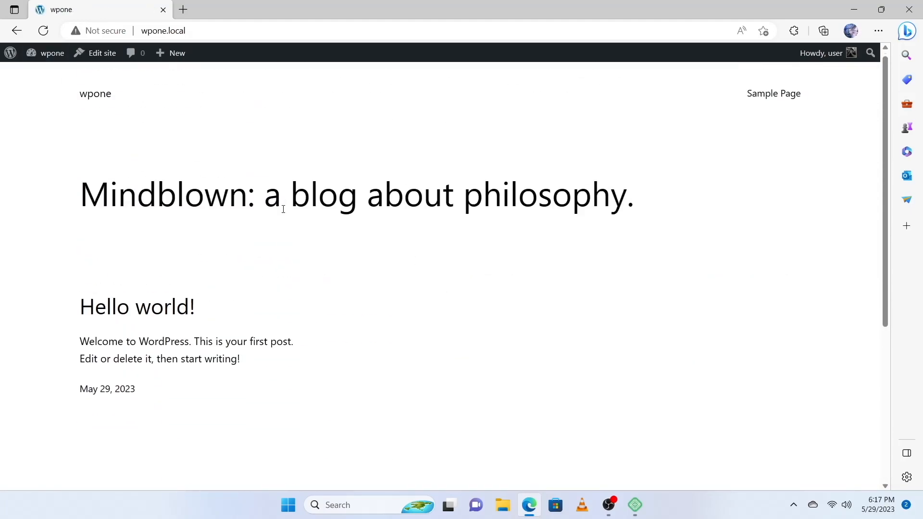
mouse_move(50, 54)
left_click(51, 75)
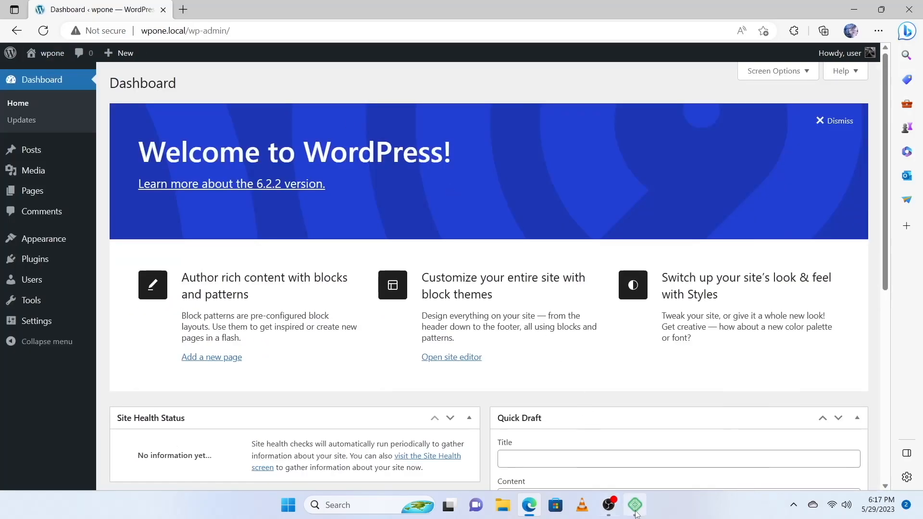
Step: Switch to Local to look at the wpone site overview and minimize it to return to the WordPress dashboard
left_click(635, 512)
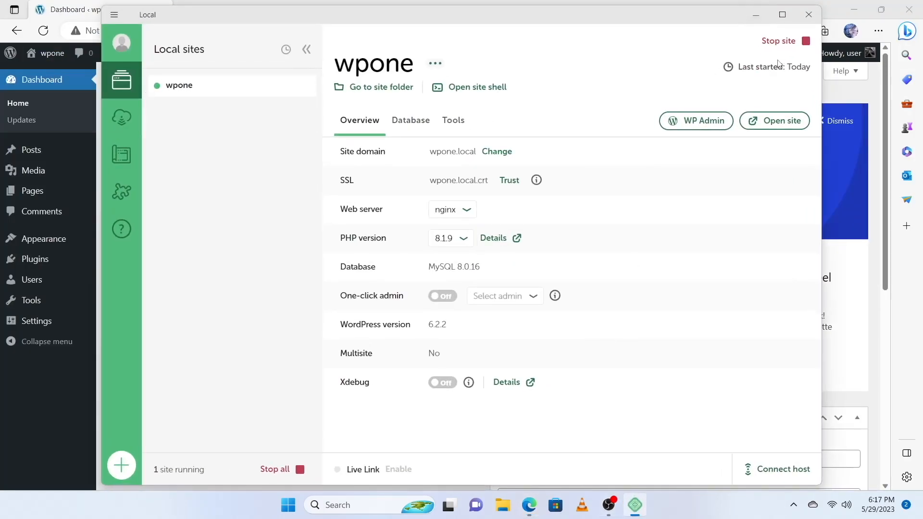
left_click(756, 15)
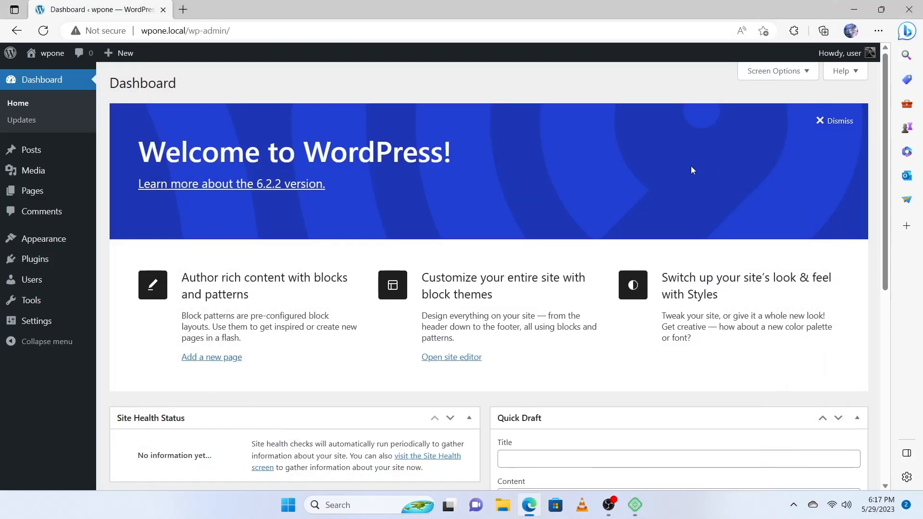
left_click(635, 504)
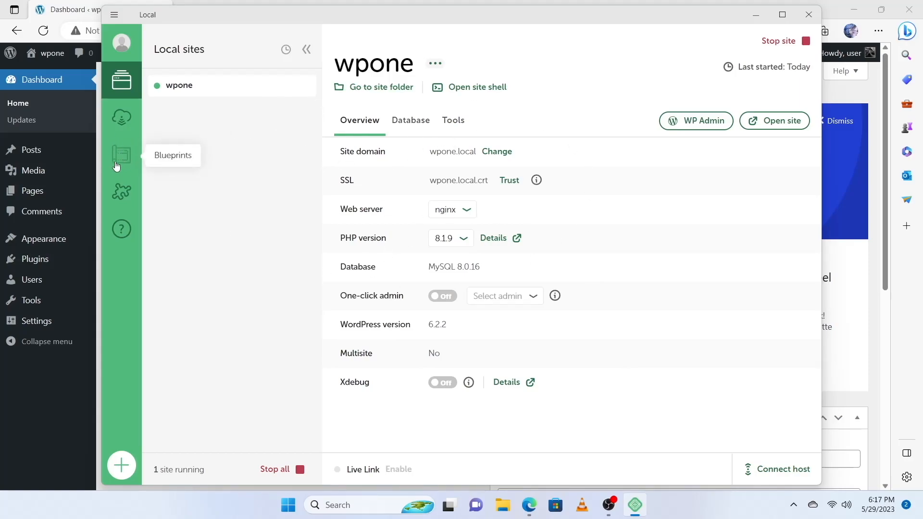
left_click(756, 15)
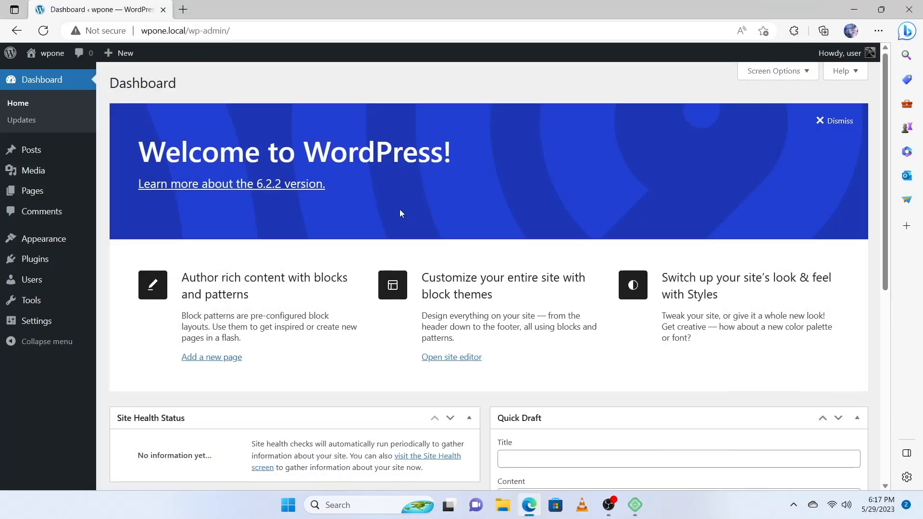